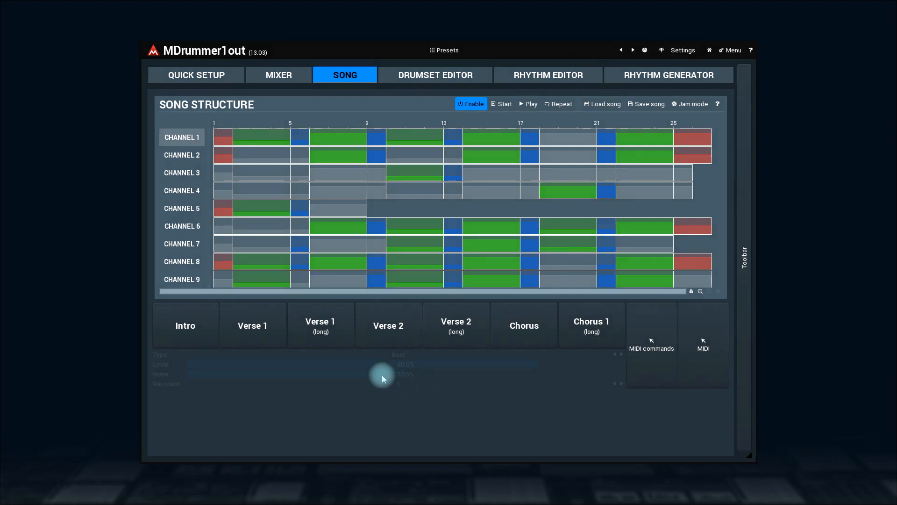
# Clear the song parts from all nine channels, working from Channel 9 up to Channel 1
pyautogui.click(189, 279)
pyautogui.rightClick(189, 279)
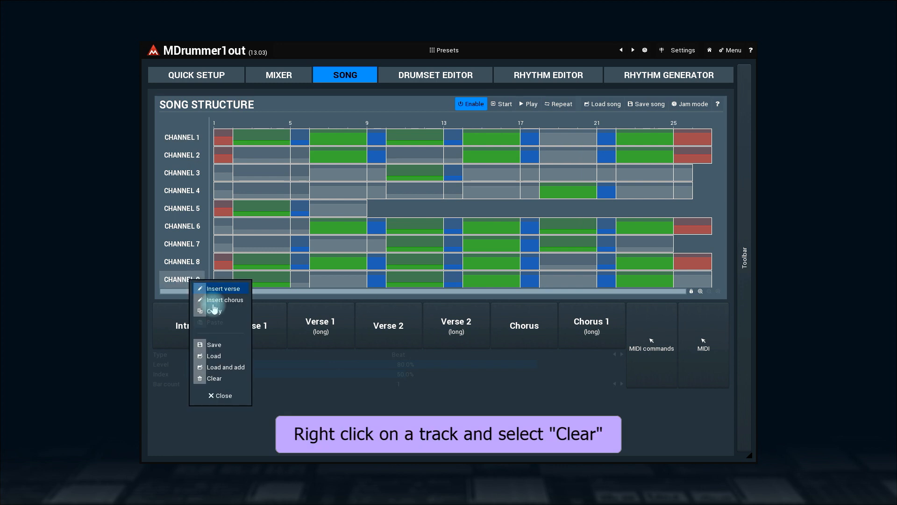
pyautogui.click(221, 379)
pyautogui.rightClick(178, 264)
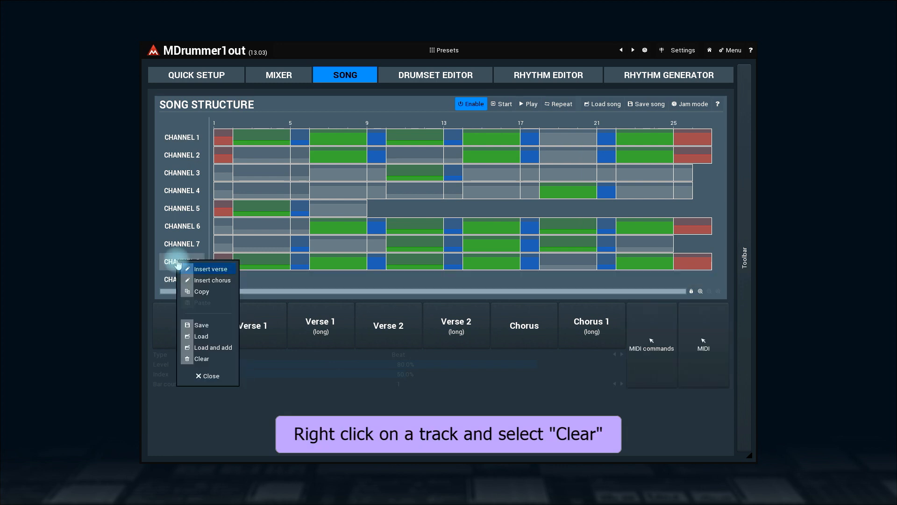
pyautogui.click(207, 357)
pyautogui.rightClick(185, 248)
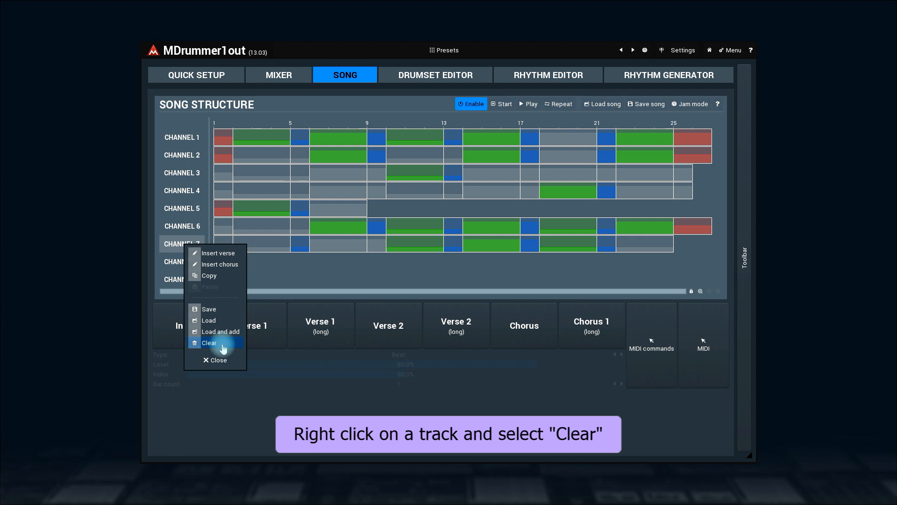
pyautogui.click(206, 345)
pyautogui.rightClick(180, 229)
pyautogui.click(200, 326)
pyautogui.rightClick(182, 210)
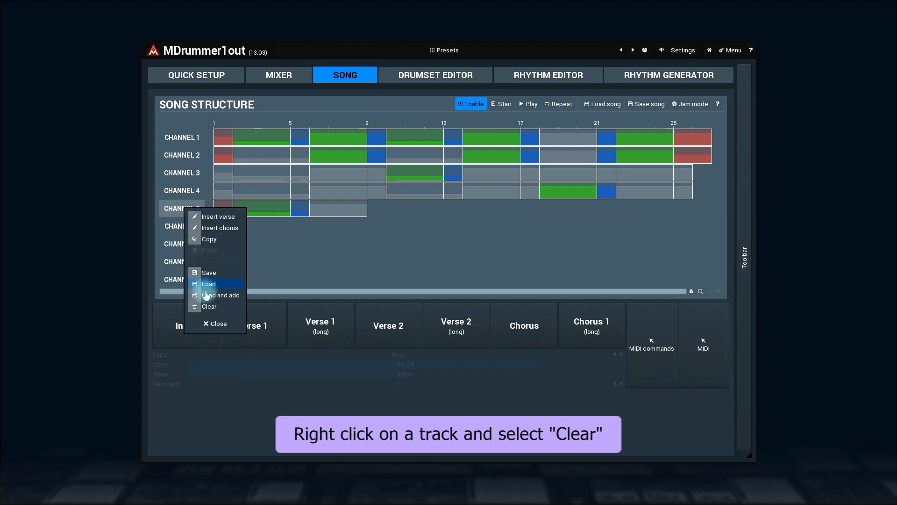
pyautogui.click(201, 307)
pyautogui.rightClick(181, 191)
pyautogui.click(202, 289)
pyautogui.rightClick(181, 173)
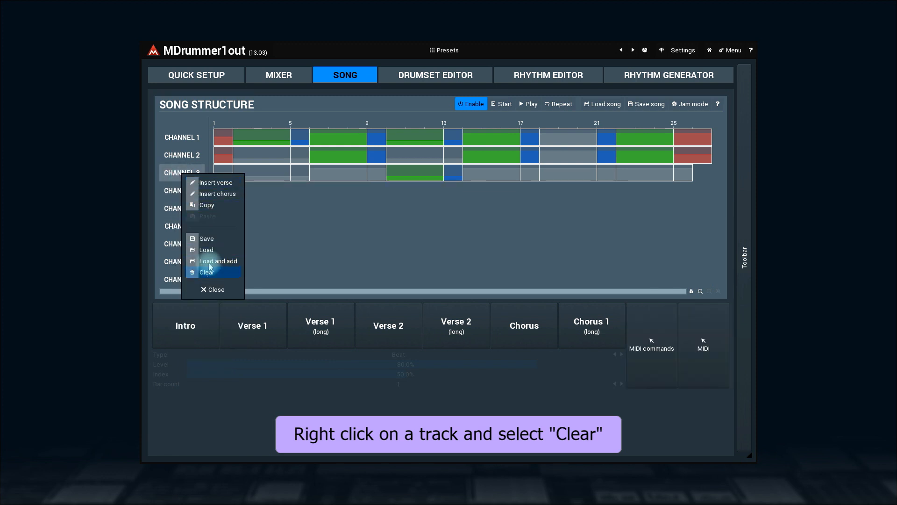
pyautogui.click(201, 271)
pyautogui.rightClick(180, 155)
pyautogui.click(201, 254)
pyautogui.rightClick(182, 137)
pyautogui.click(205, 239)
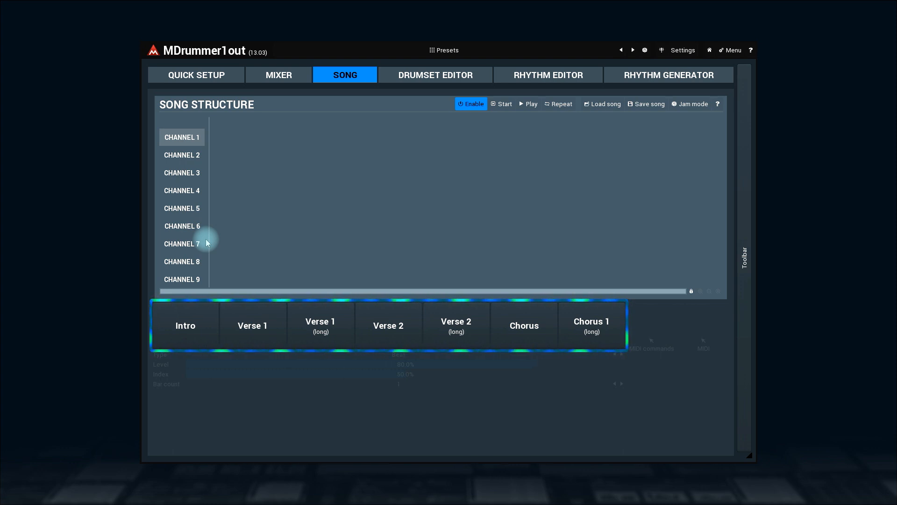
# Build Channel 1's song structure as Intro, Verse 1, Chorus, Verse 1 and three more Choruses
pyautogui.click(187, 329)
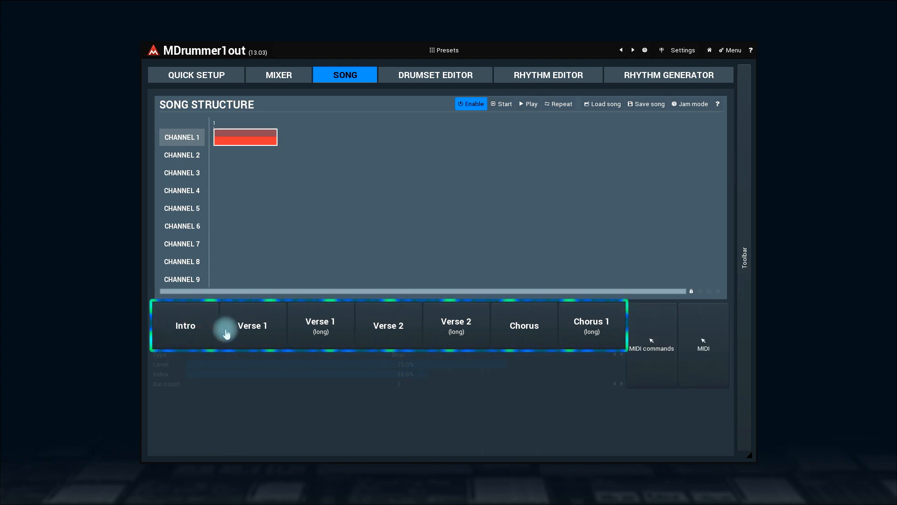
pyautogui.click(251, 331)
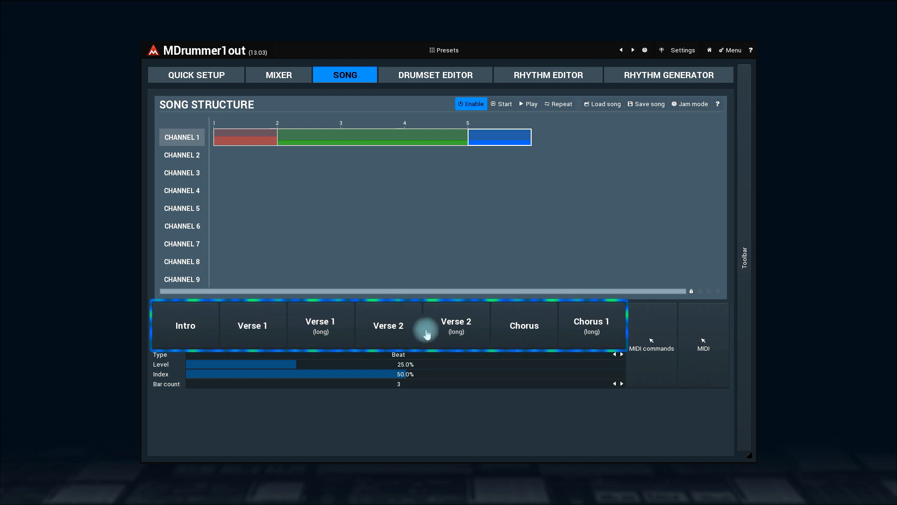
pyautogui.click(522, 330)
pyautogui.click(258, 331)
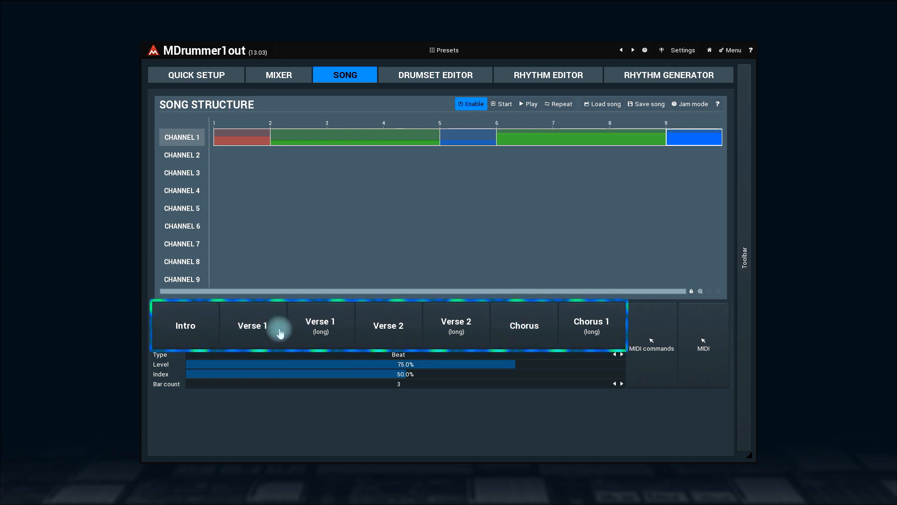
pyautogui.click(519, 329)
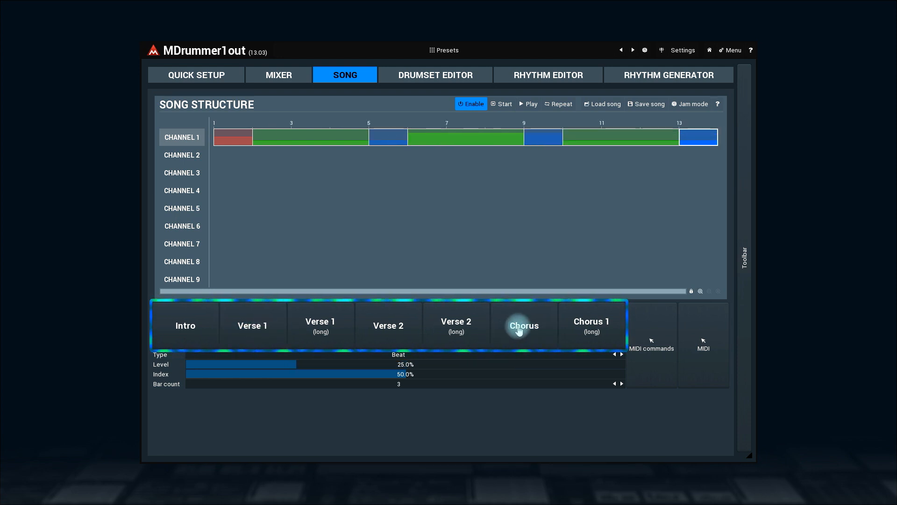
pyautogui.click(519, 330)
pyautogui.click(519, 330)
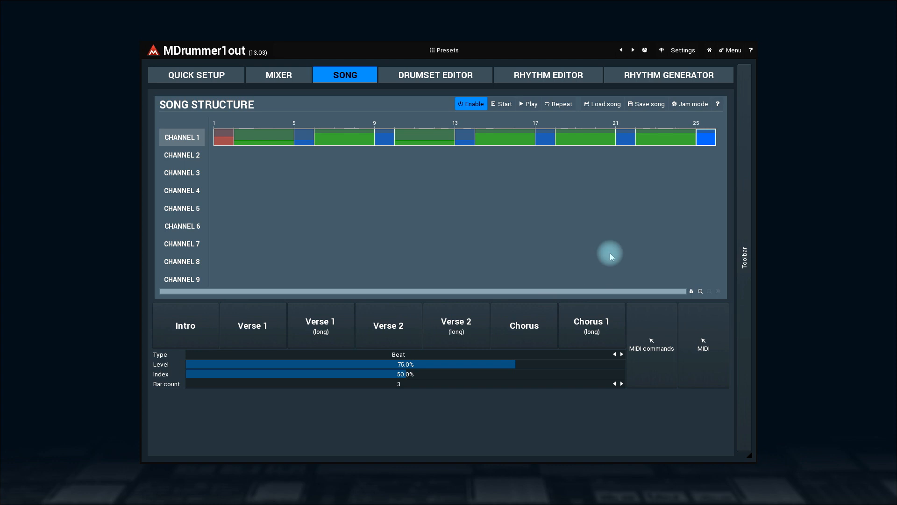
# Replace the final break on Channel 1 with an Intro part and change that part's type to Outro
pyautogui.click(701, 142)
pyautogui.press('Delete')
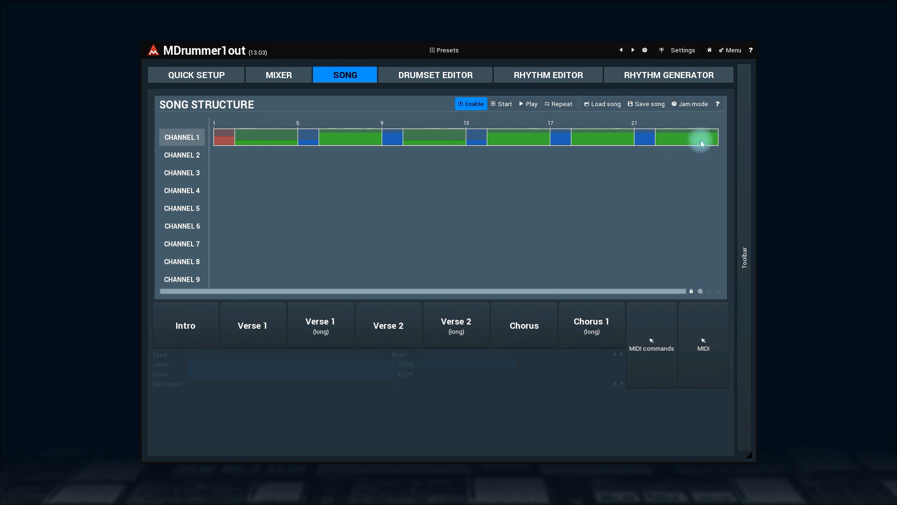
pyautogui.click(177, 332)
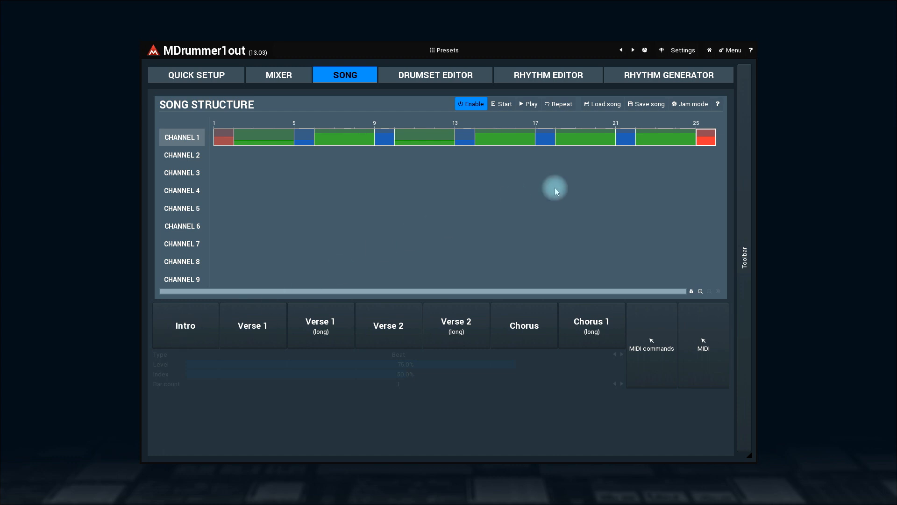
pyautogui.click(702, 143)
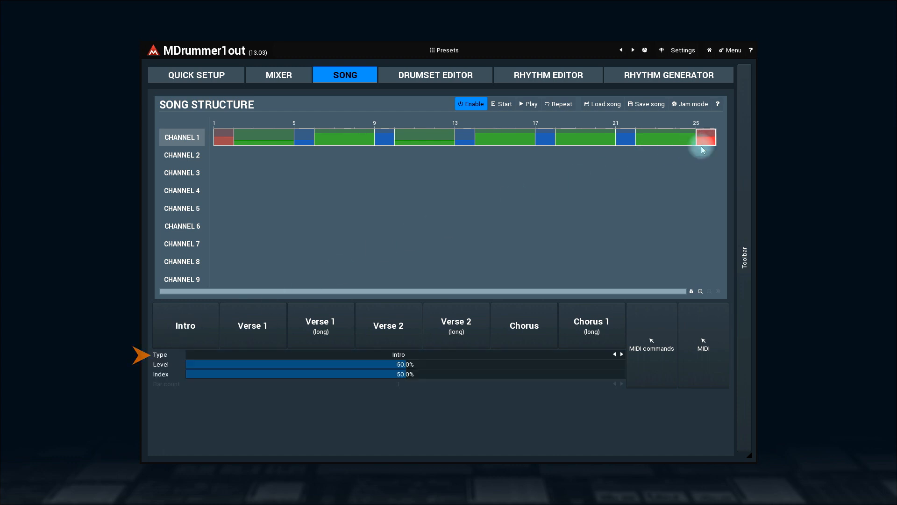
pyautogui.click(442, 356)
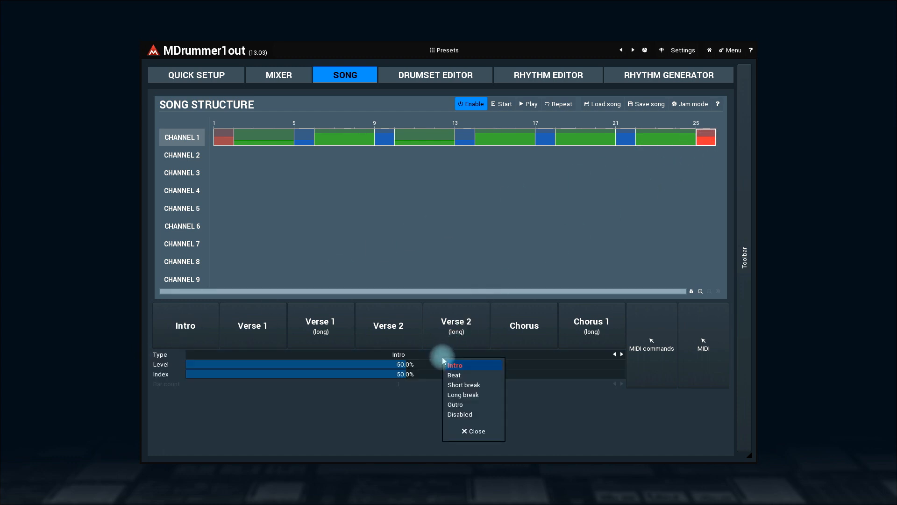
pyautogui.click(457, 404)
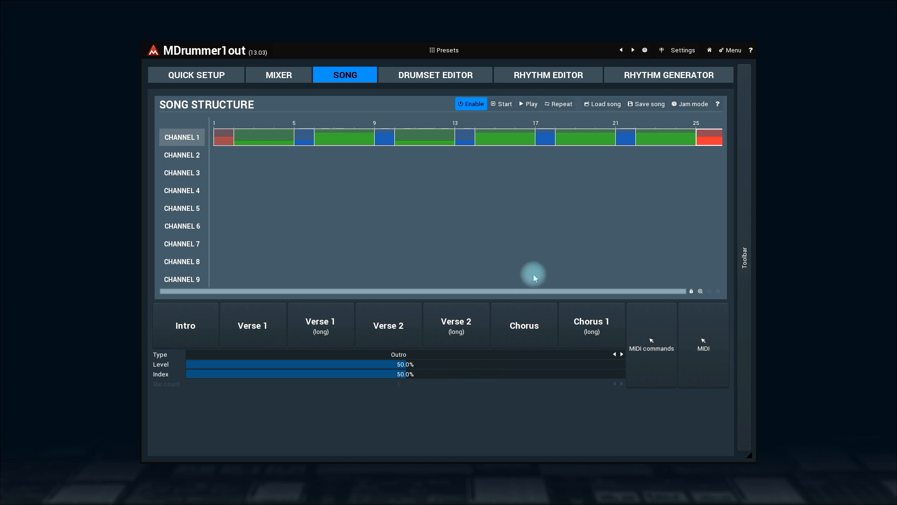
# Set the chorus beat starting at bar 18 on Channel 1 to Disabled with a bar count of 6
pyautogui.click(571, 141)
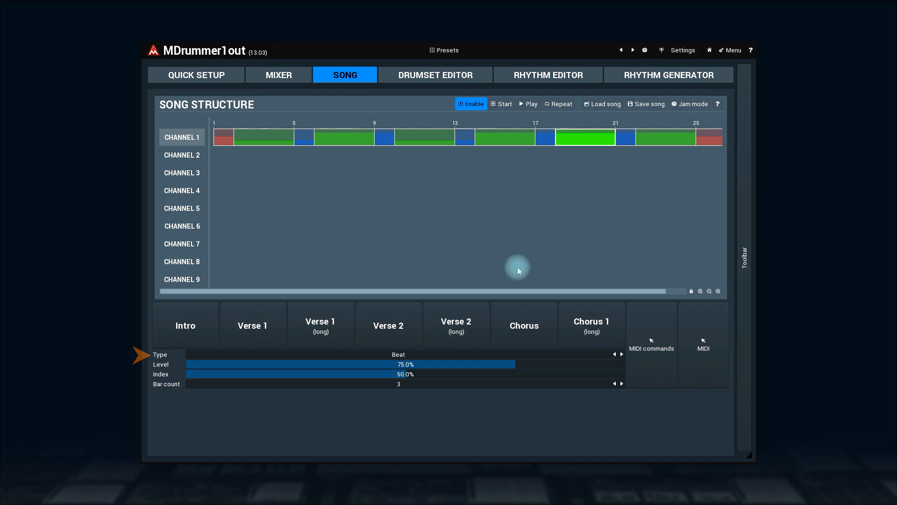
pyautogui.click(473, 354)
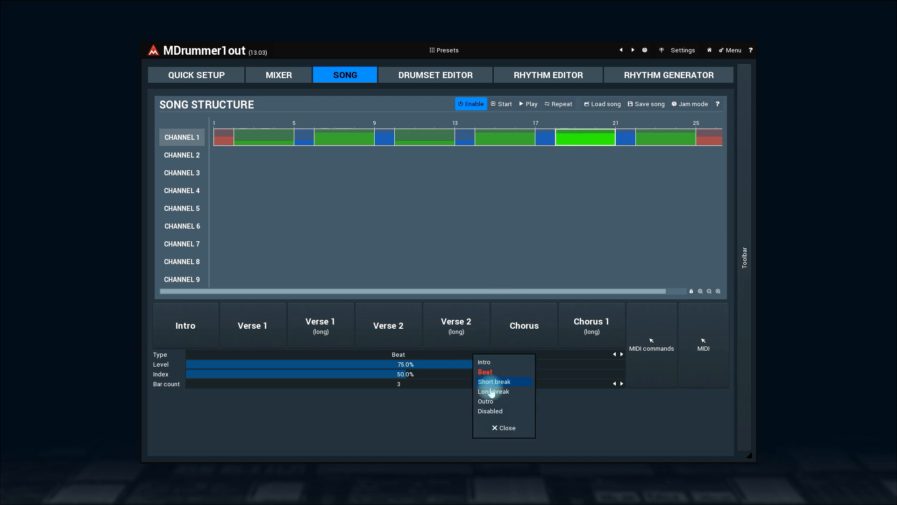
pyautogui.click(495, 410)
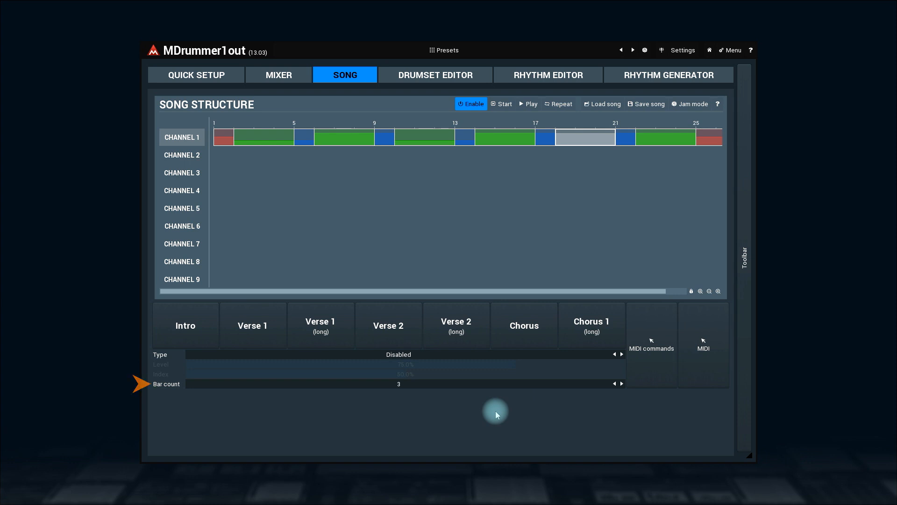
pyautogui.click(419, 384)
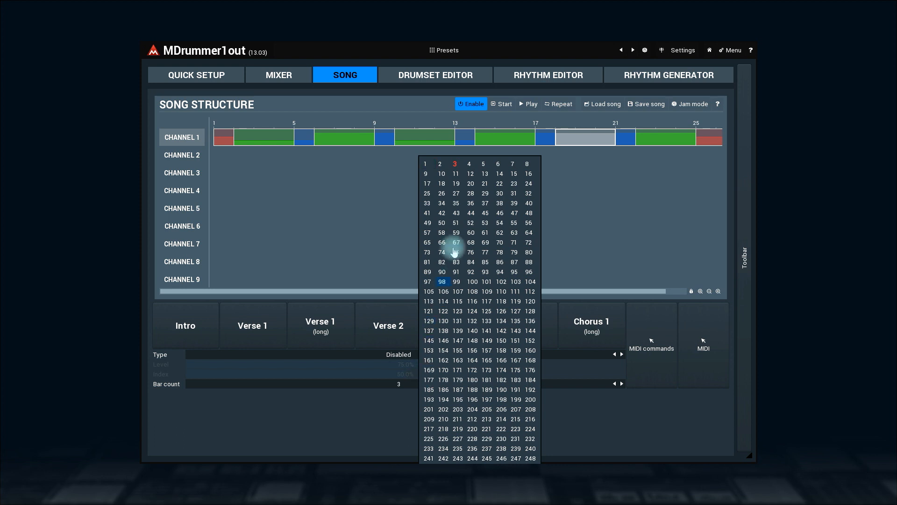
pyautogui.click(498, 165)
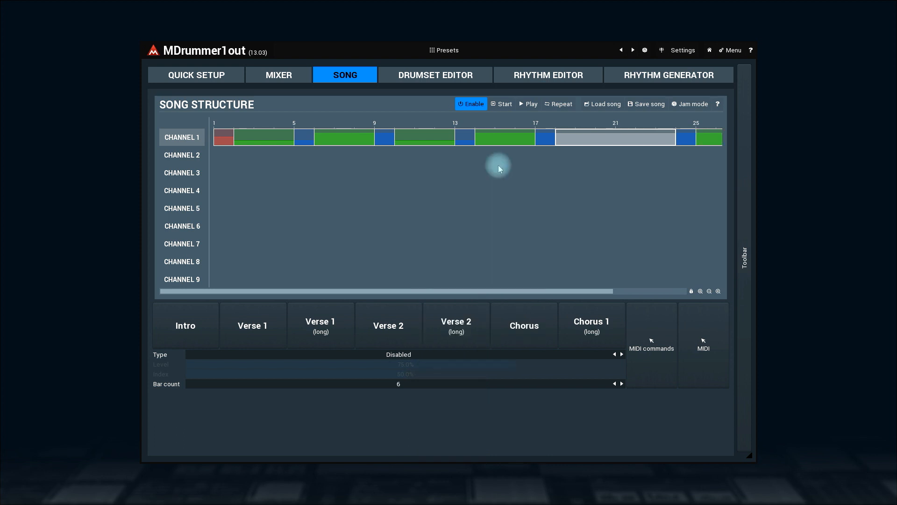
pyautogui.click(718, 291)
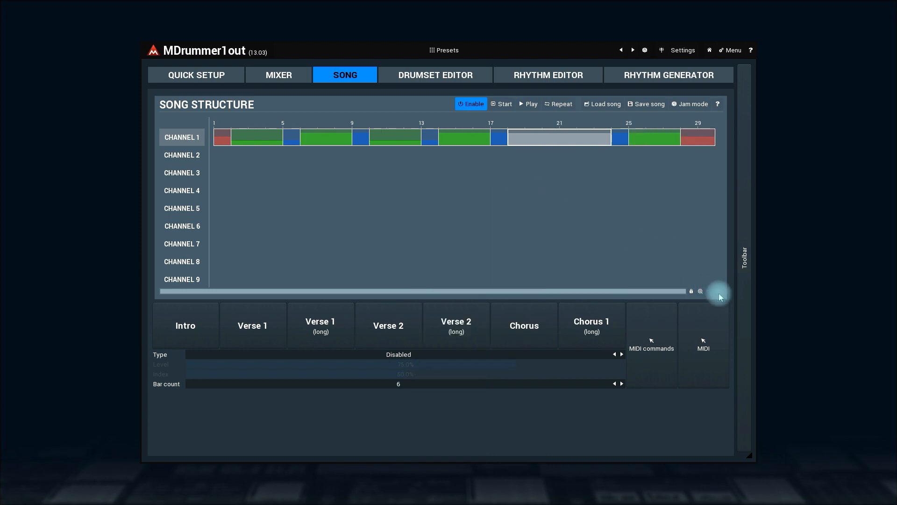
# Set the beat part starting at bar 14 on Channel 1 to Level 80.0% and Index 56.4%
pyautogui.click(463, 141)
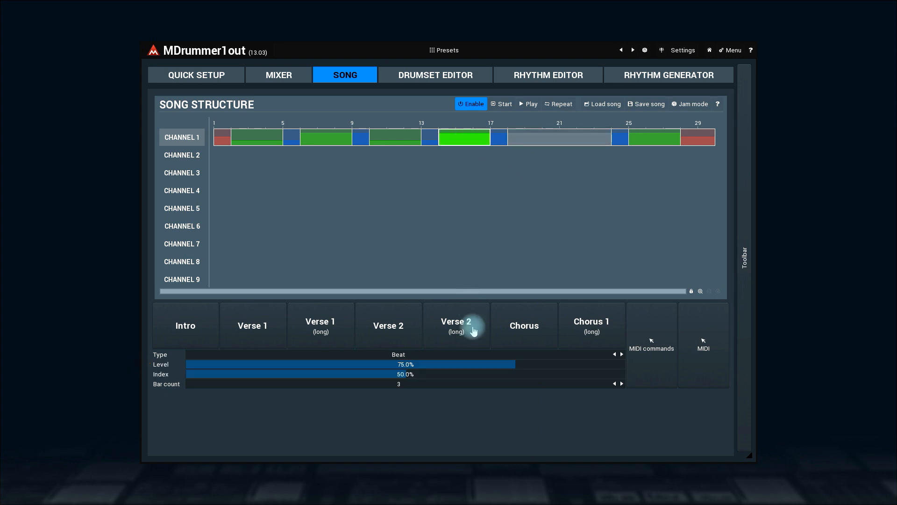
pyautogui.moveTo(473, 364); pyautogui.dragTo(433, 374)
pyautogui.doubleClick(472, 363)
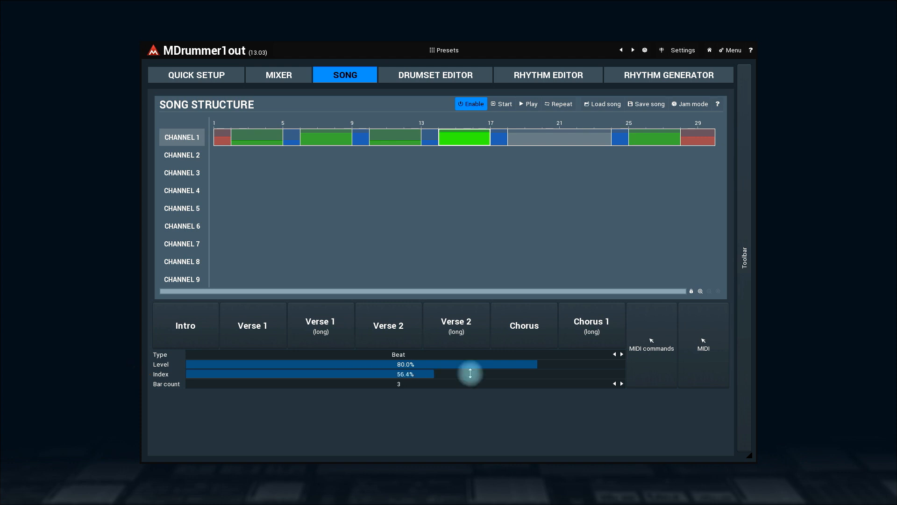
# Review the additional rhythm properties in Quick Setup and return to the song structure
pyautogui.click(161, 77)
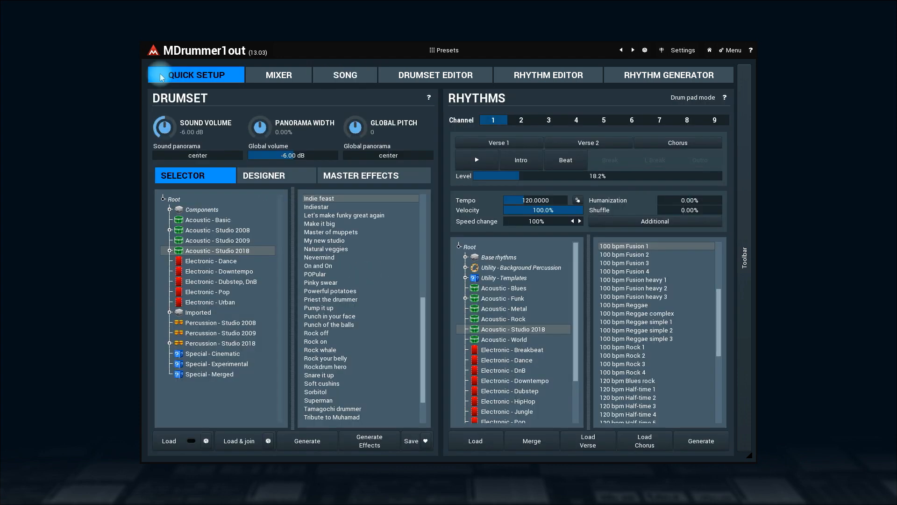
pyautogui.click(626, 224)
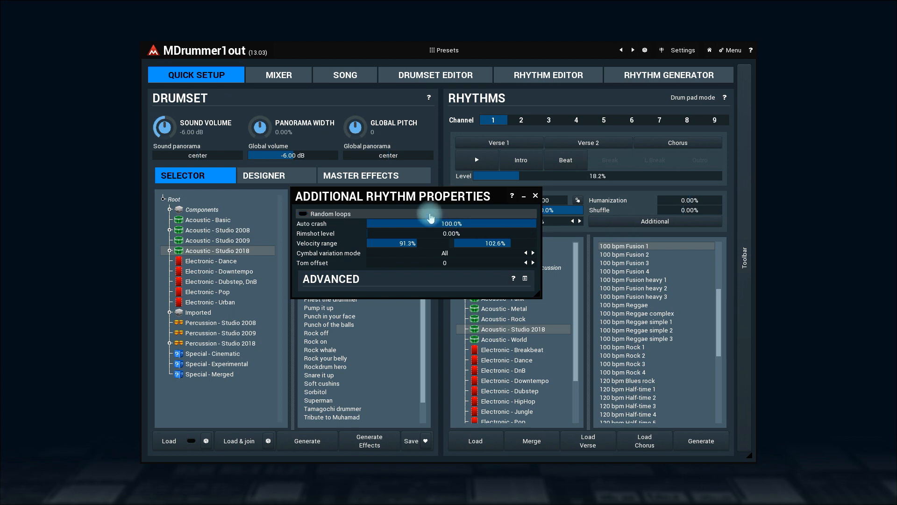
pyautogui.click(535, 195)
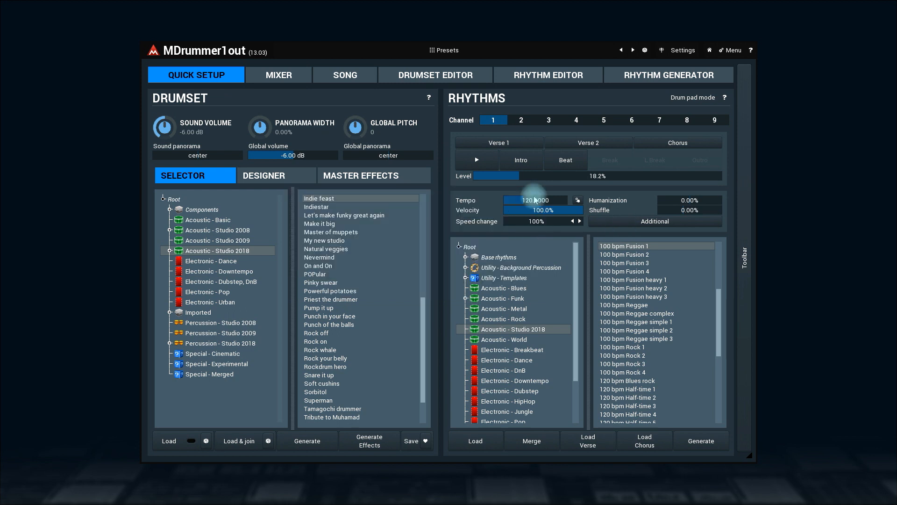
pyautogui.click(345, 75)
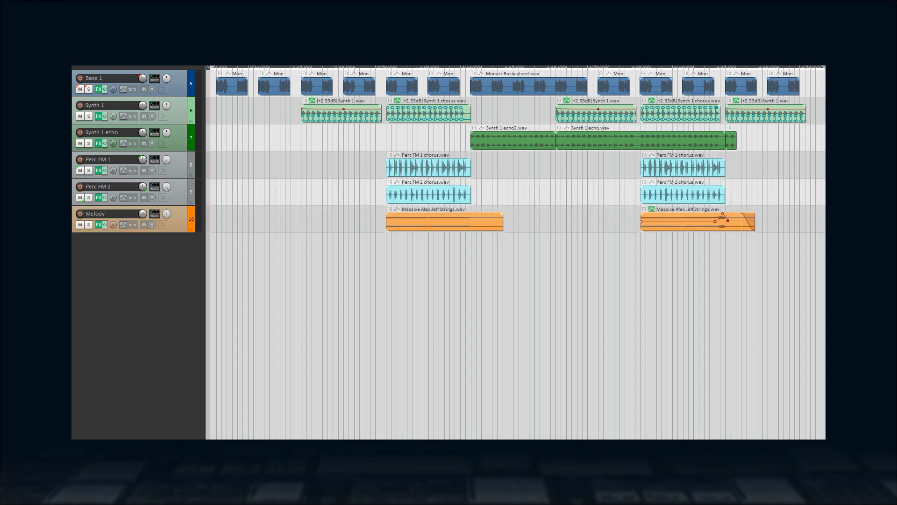
# In the DAW arrangement, remove the section just before the first chorus and move the following clips earlier to close the gap
pyautogui.moveTo(330, 206); pyautogui.dragTo(798, 225)
pyautogui.press('Delete')
pyautogui.moveTo(414, 121); pyautogui.dragTo(359, 126)
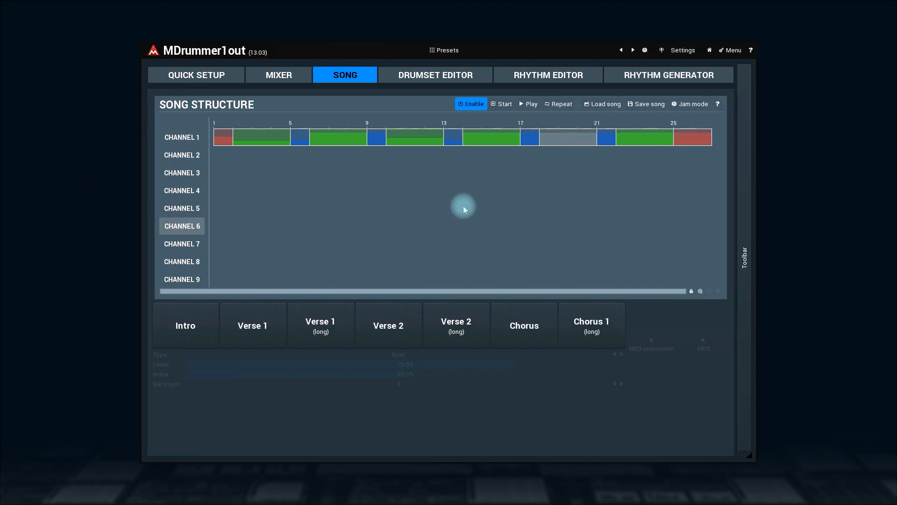
# In MDrummer, delete the first chorus beat and the break that follows it from Channel 1
pyautogui.click(342, 142)
pyautogui.press('Delete')
pyautogui.click(342, 142)
pyautogui.press('Delete')
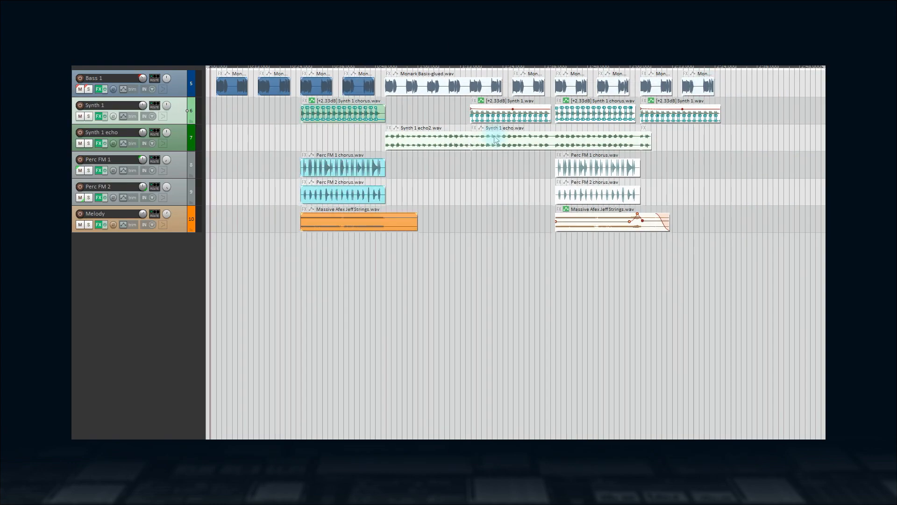
# In the DAW arrangement, shift the clips after the first chorus one section later and move the first chorus clips into the gap
pyautogui.moveTo(473, 92); pyautogui.dragTo(516, 92)
pyautogui.moveTo(314, 243); pyautogui.dragTo(407, 84)
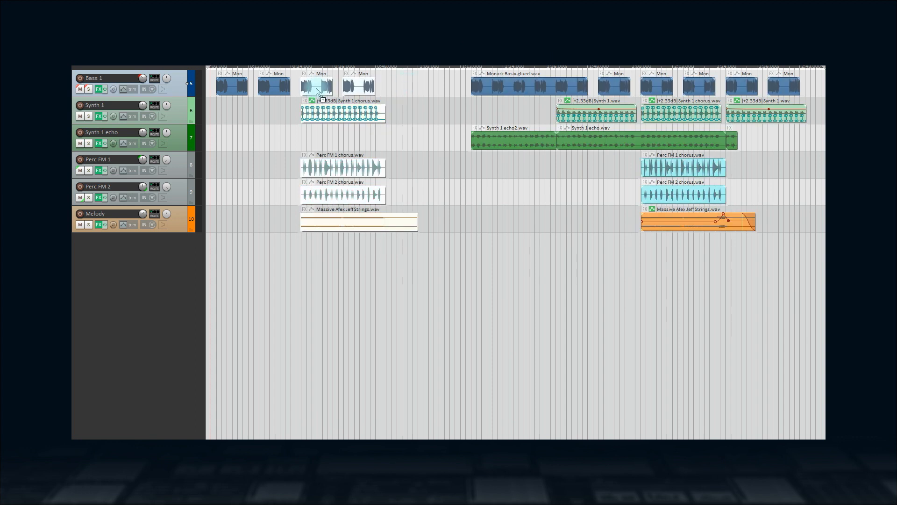
pyautogui.moveTo(319, 90); pyautogui.dragTo(407, 93)
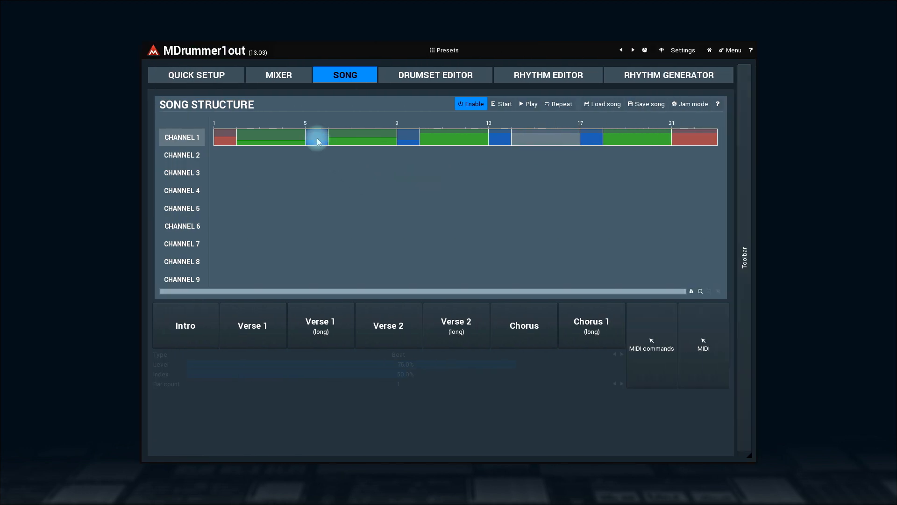
# In MDrummer, insert a verse at the short break in bar 5 on Channel 1
pyautogui.click(318, 139)
pyautogui.rightClick(319, 141)
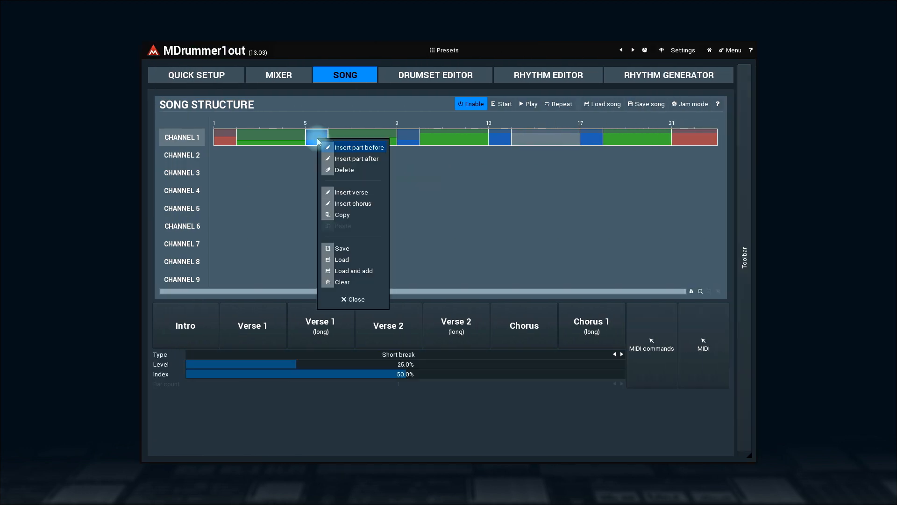
pyautogui.click(369, 195)
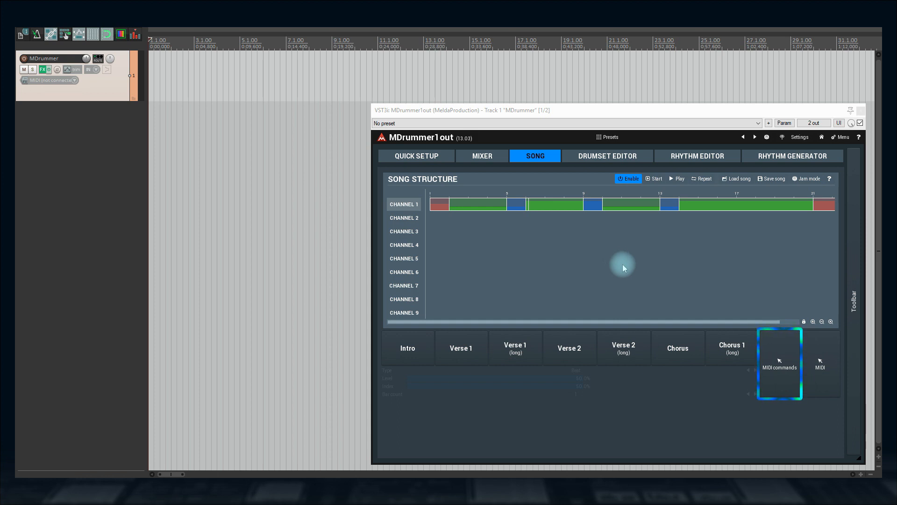
# Export the song's MIDI commands to the start of the DAW's MDrummer track and open the item in the MIDI editor
pyautogui.moveTo(779, 369); pyautogui.dragTo(177, 82)
pyautogui.doubleClick(176, 82)
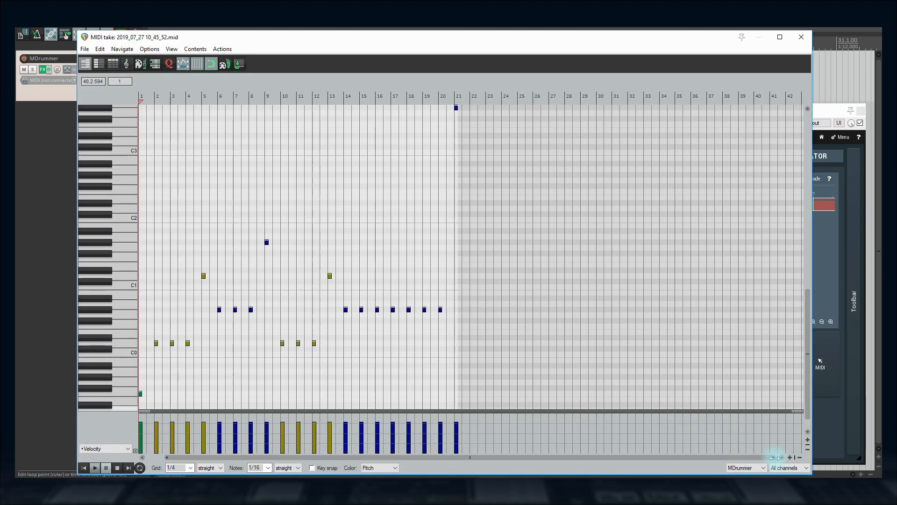
# Play back the exported MIDI commands in the MIDI editor
pyautogui.moveTo(776, 457); pyautogui.dragTo(462, 463)
pyautogui.press('space')
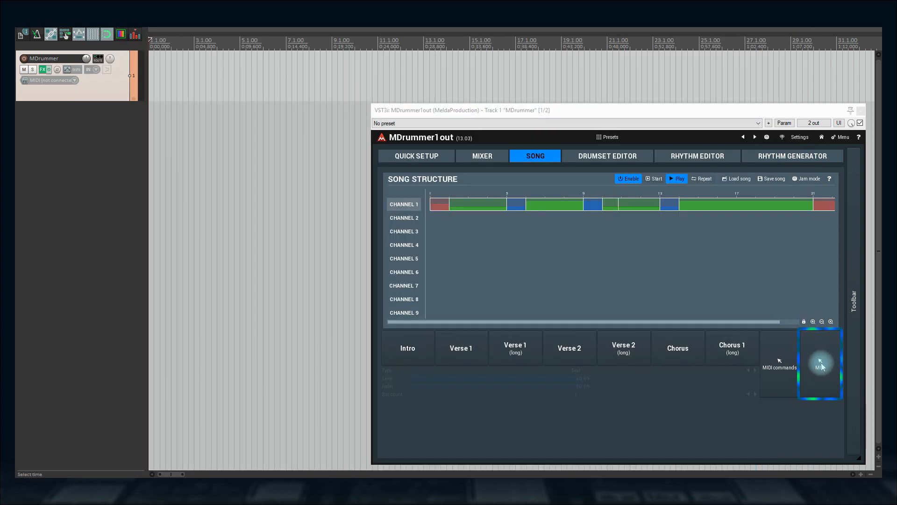
# Export the song as full MIDI notes to the start of the MDrummer track and open the item in the MIDI editor
pyautogui.moveTo(820, 362); pyautogui.dragTo(184, 76)
pyautogui.click(190, 82)
pyautogui.doubleClick(190, 83)
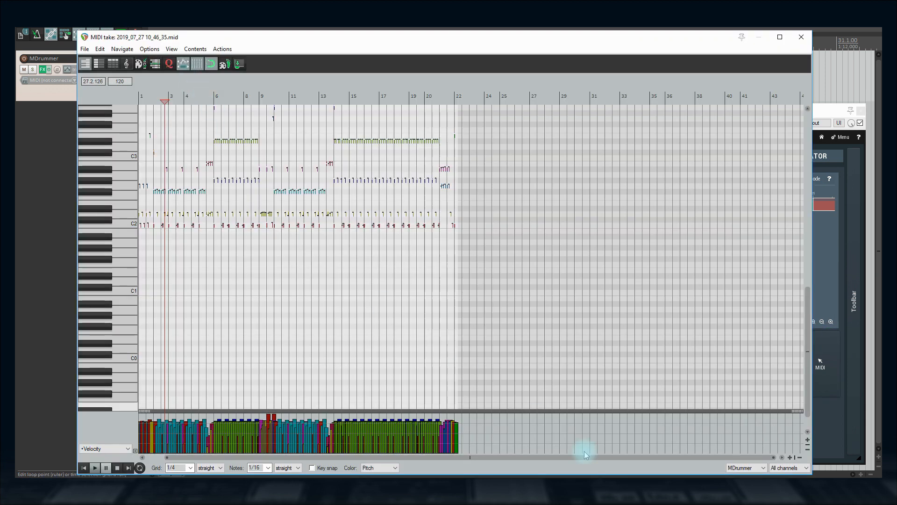
# Examine the exported drum notes up close, play them from the beginning, stop playback and close the MIDI editor
pyautogui.moveTo(776, 462); pyautogui.dragTo(239, 458)
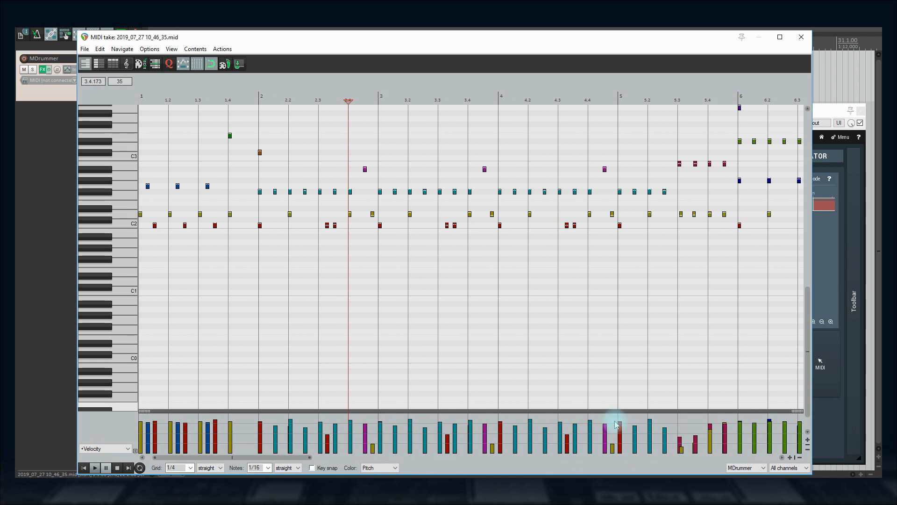
pyautogui.scroll(3, 808, 372)
pyautogui.scroll(1, 808, 373)
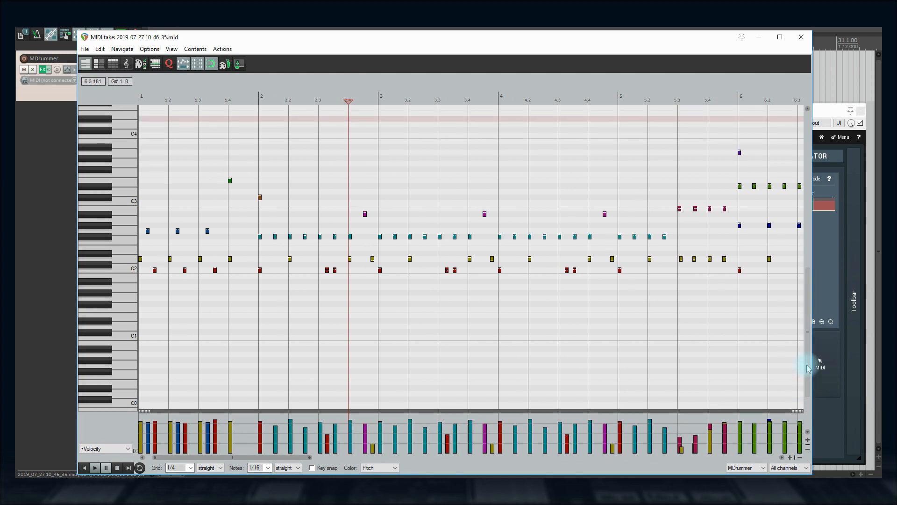
pyautogui.press('Home')
pyautogui.press('space')
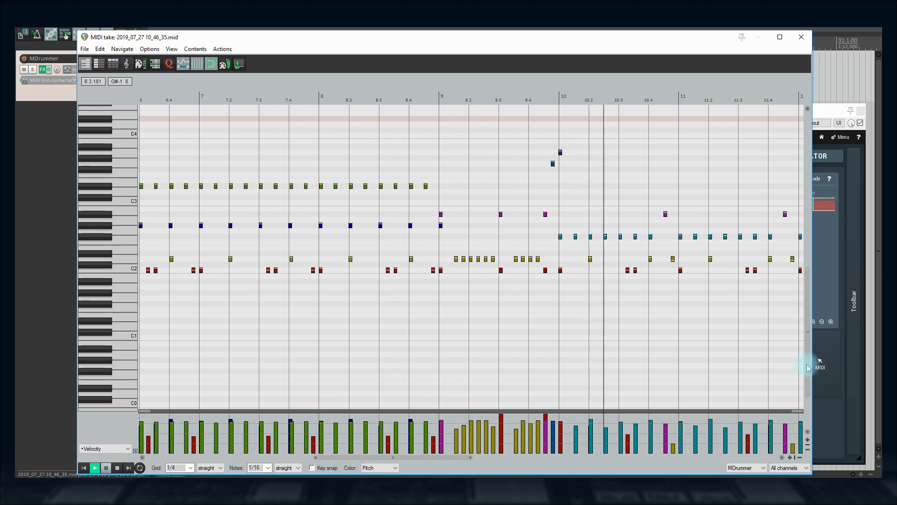
pyautogui.press('space')
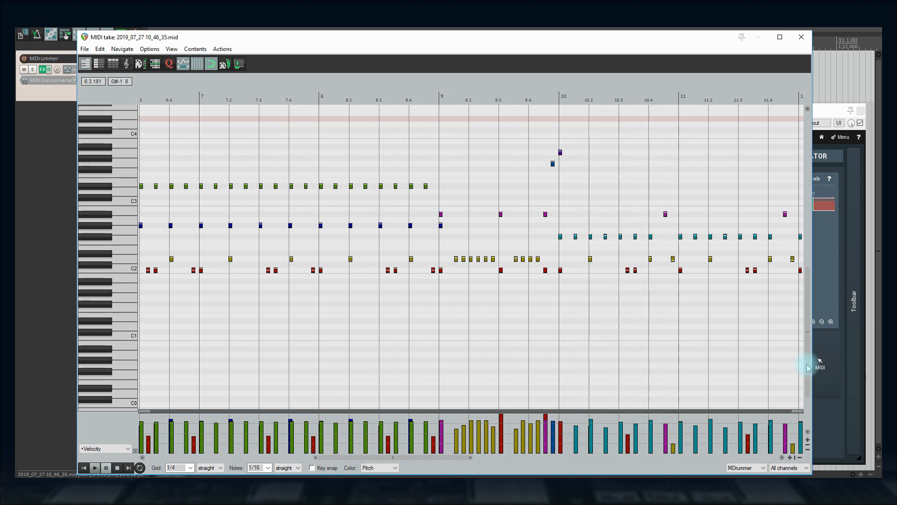
pyautogui.click(801, 37)
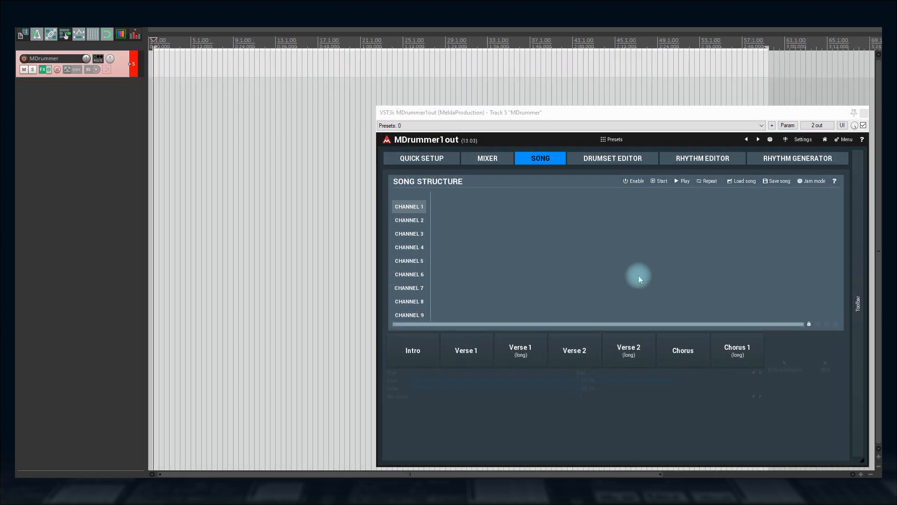
# Build a song on Channel 1 from an intro, two long verses and Chorus 1 (long)
pyautogui.click(419, 357)
pyautogui.click(520, 351)
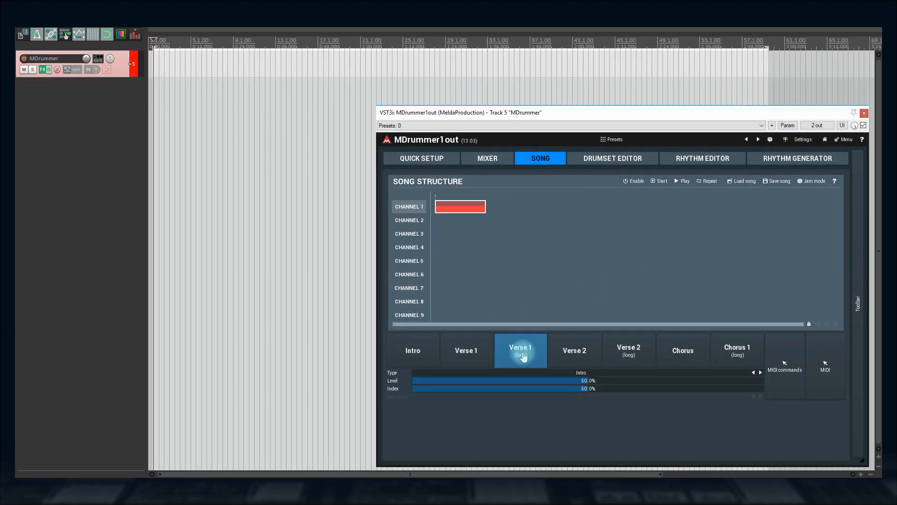
pyautogui.click(583, 357)
pyautogui.click(737, 351)
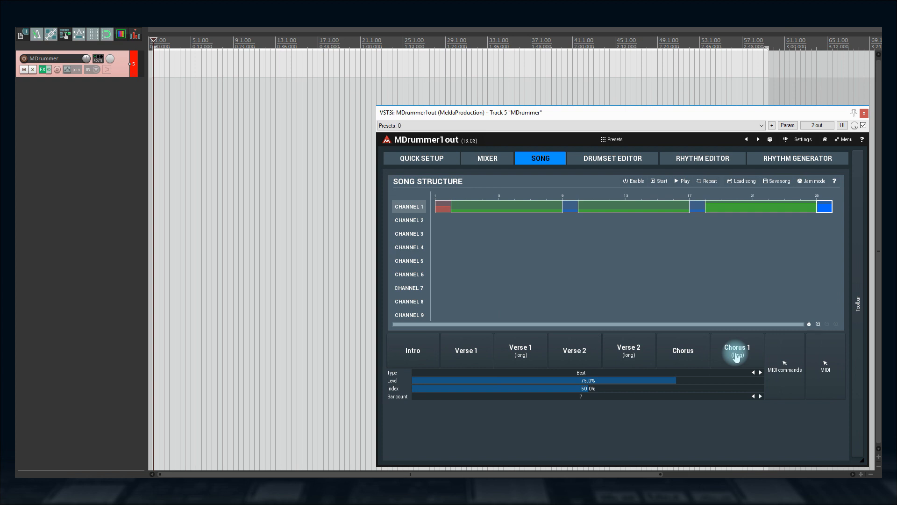
# Append Verse 1 (long) without its closing break and turn its beat into a disabled section of 8 bars
pyautogui.click(522, 356)
pyautogui.doubleClick(833, 206)
pyautogui.click(818, 206)
pyautogui.click(601, 378)
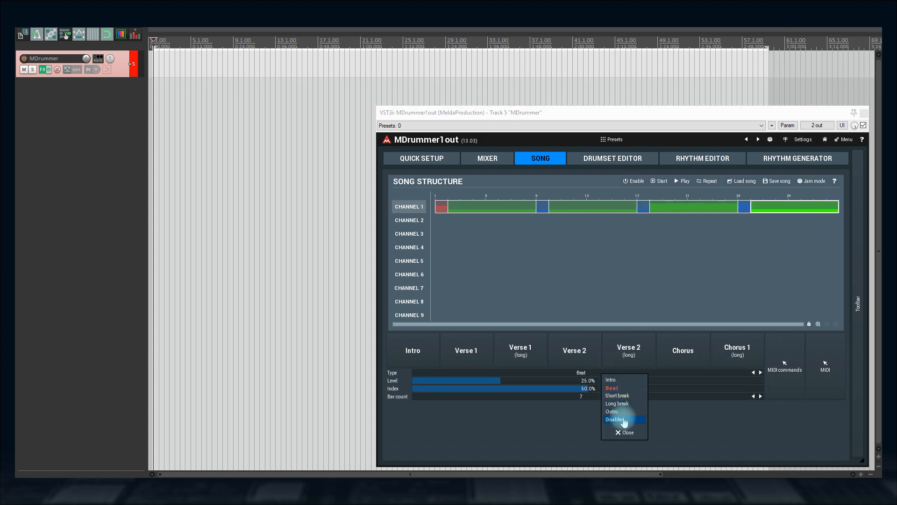
pyautogui.click(623, 423)
pyautogui.click(760, 397)
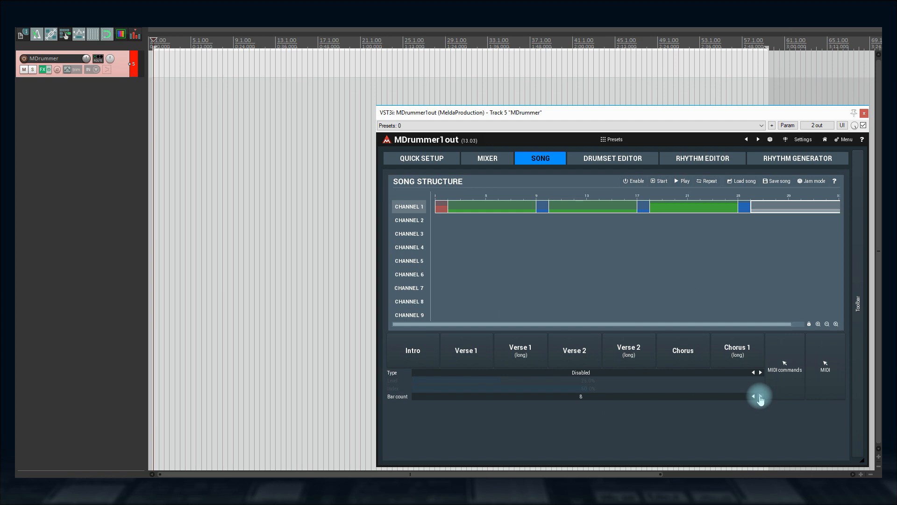
# Append Chorus 1 (long) twice after the disabled section and change the final short break to an outro
pyautogui.click(734, 353)
pyautogui.click(732, 354)
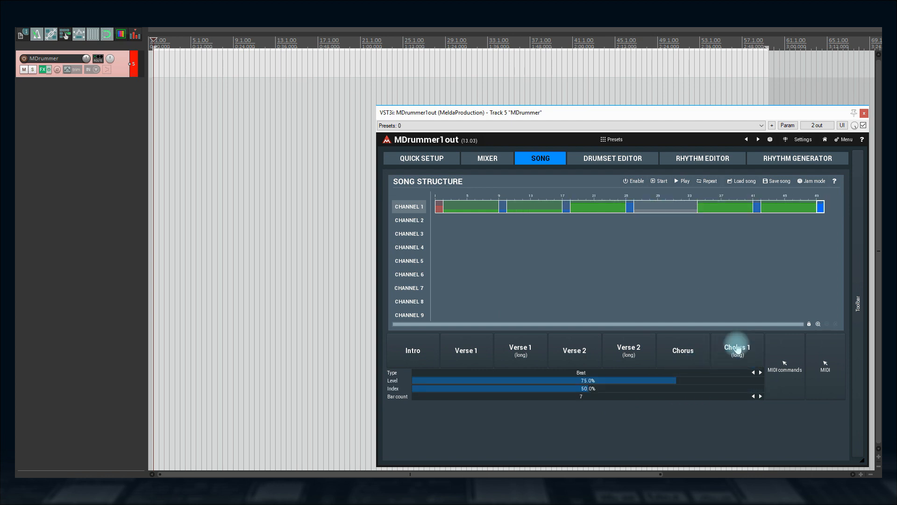
pyautogui.click(821, 207)
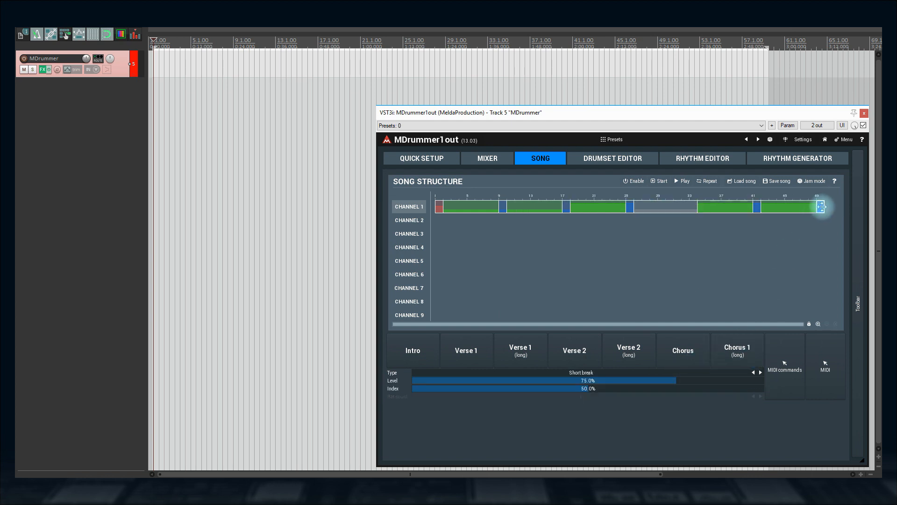
pyautogui.click(653, 373)
pyautogui.click(665, 410)
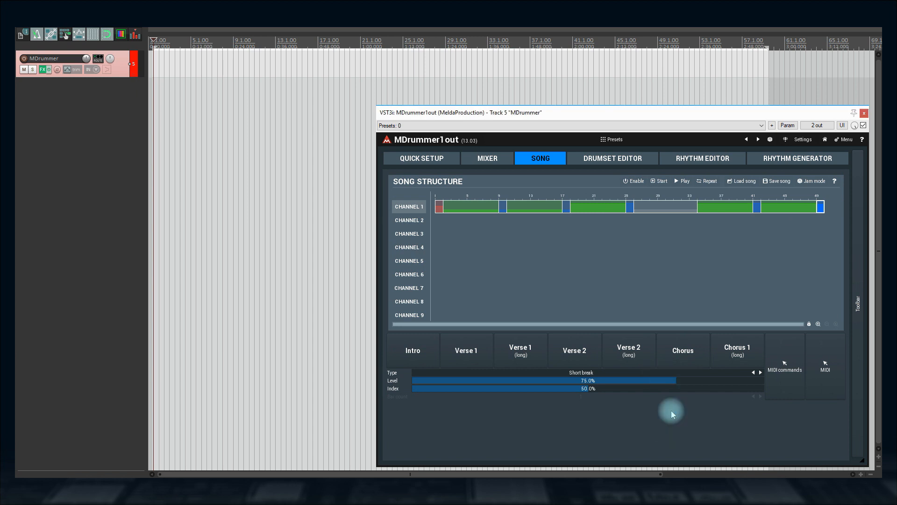
# Export the song's MIDI commands to the start of the MDrummer track in the DAW arrangement
pyautogui.moveTo(784, 367); pyautogui.dragTo(156, 60)
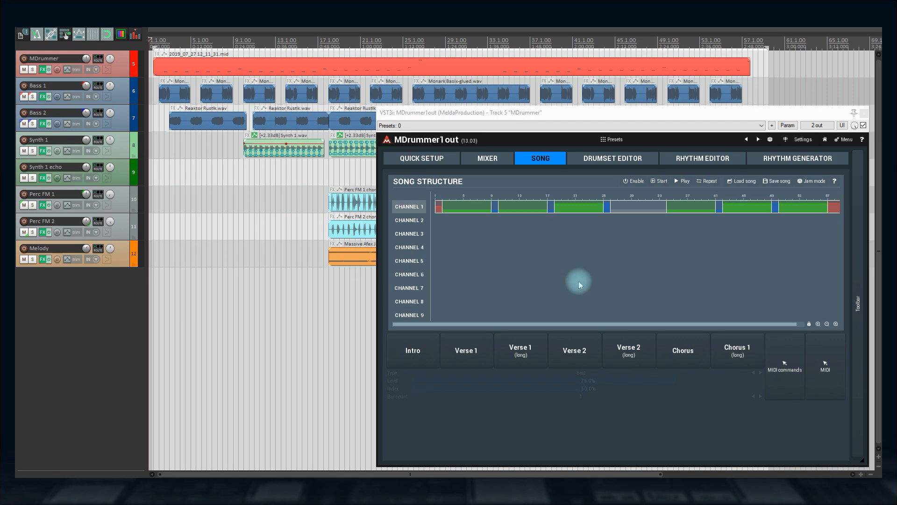
pyautogui.click(621, 160)
pyautogui.click(693, 160)
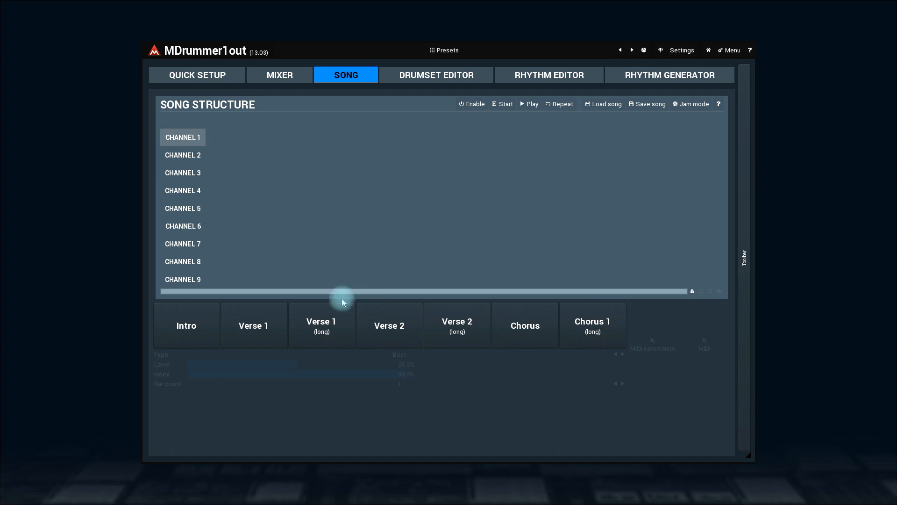
# Add Verse 1 (long) to the empty song on Channel 1, and turn on Repeat, Jam mode and song playback
pyautogui.click(325, 326)
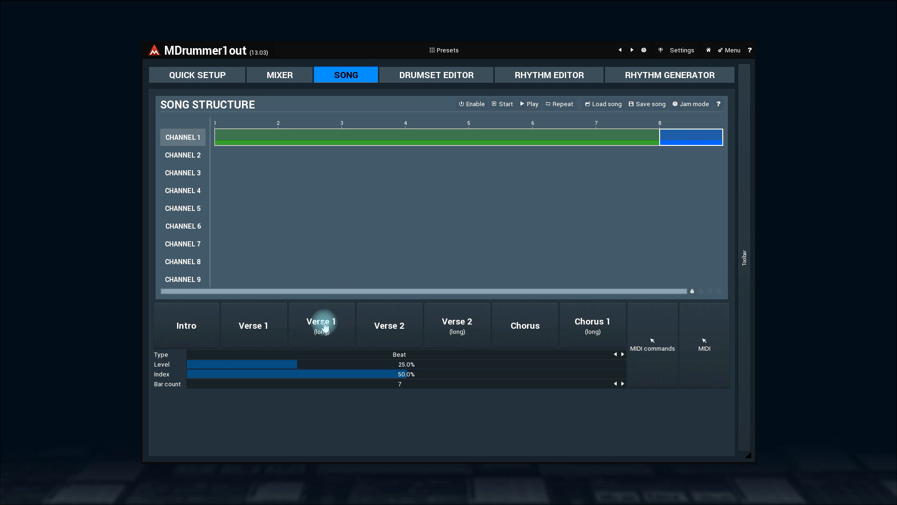
pyautogui.click(556, 105)
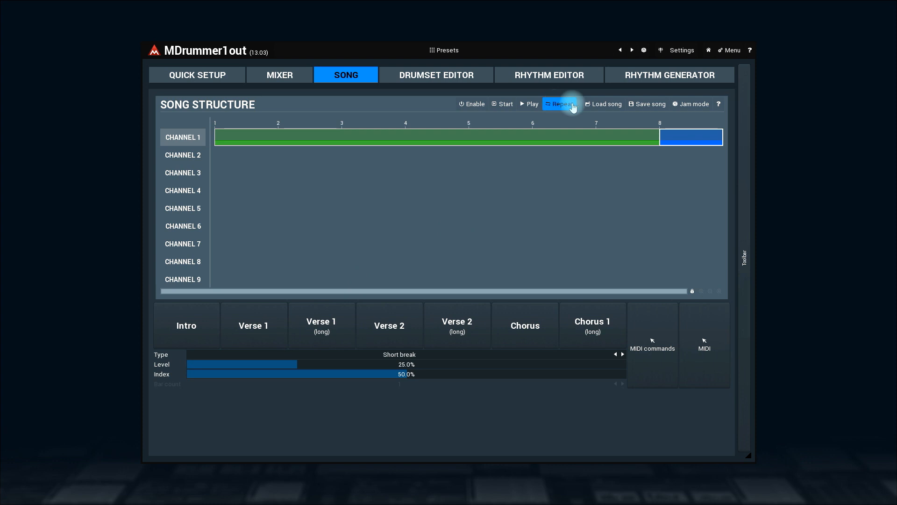
pyautogui.click(696, 106)
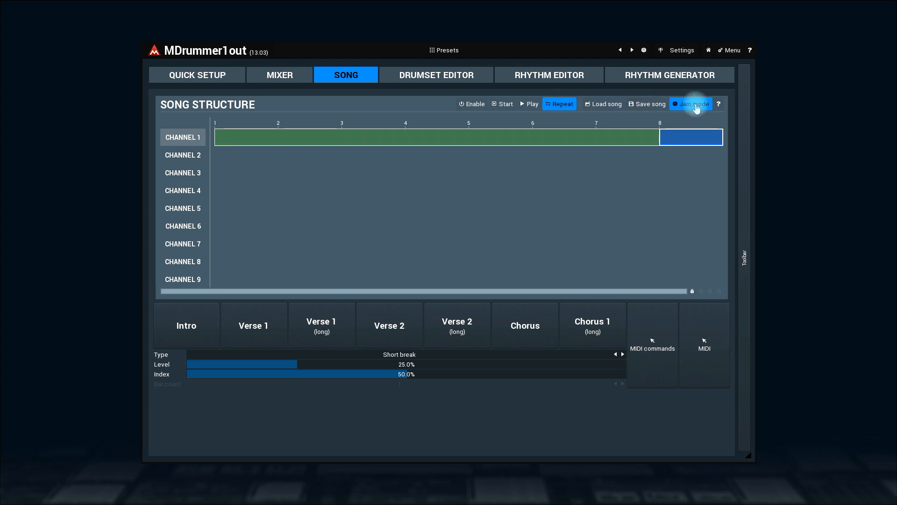
pyautogui.click(473, 105)
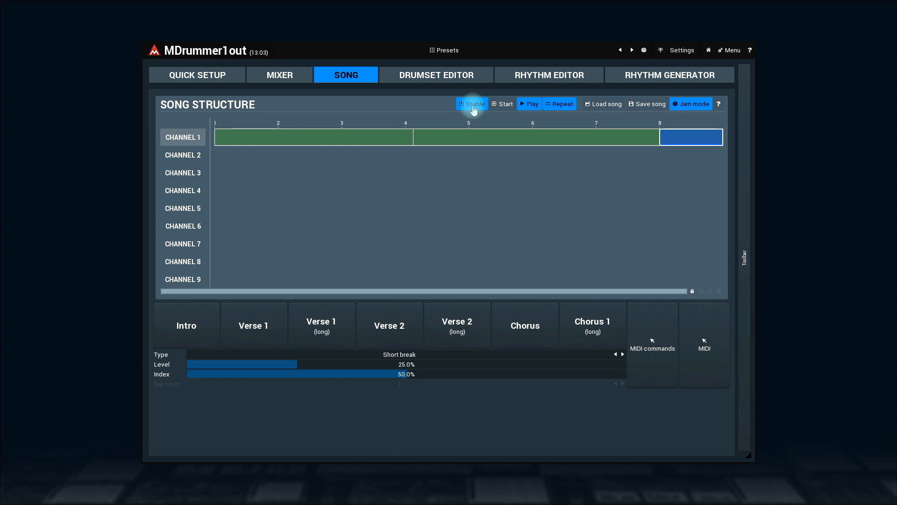
# Open MDrummer's quick setup page with the drumset and rhythm controls
pyautogui.click(197, 76)
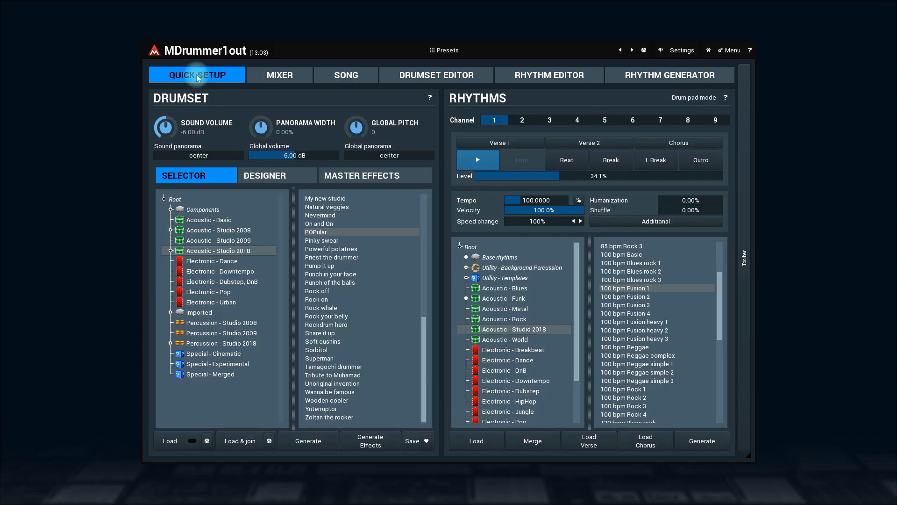